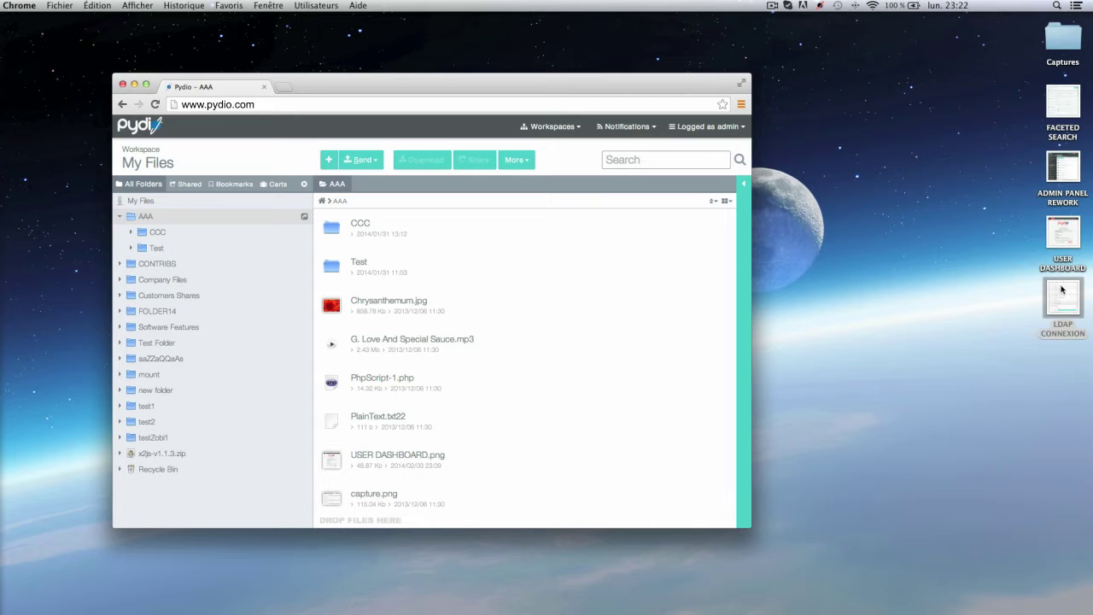
Drag the LDAP CONNEXION image from the desktop into Pydio's AAA folder list to upload it.
drag(1063, 290, 557, 375)
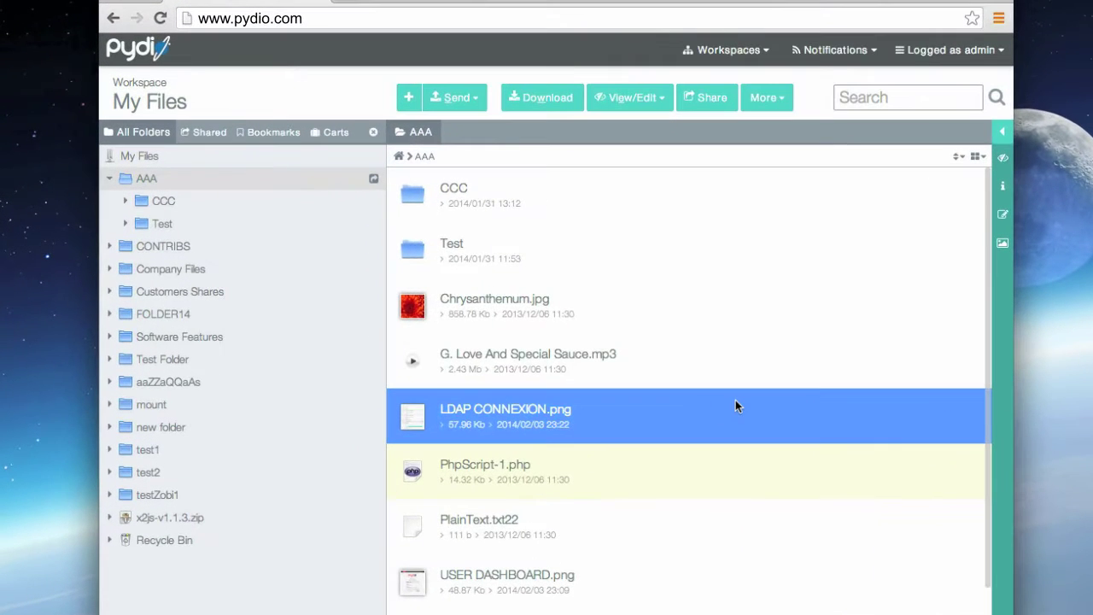
Generate a new public link for LDAP CONNEXION.png from its Share options.
click(708, 97)
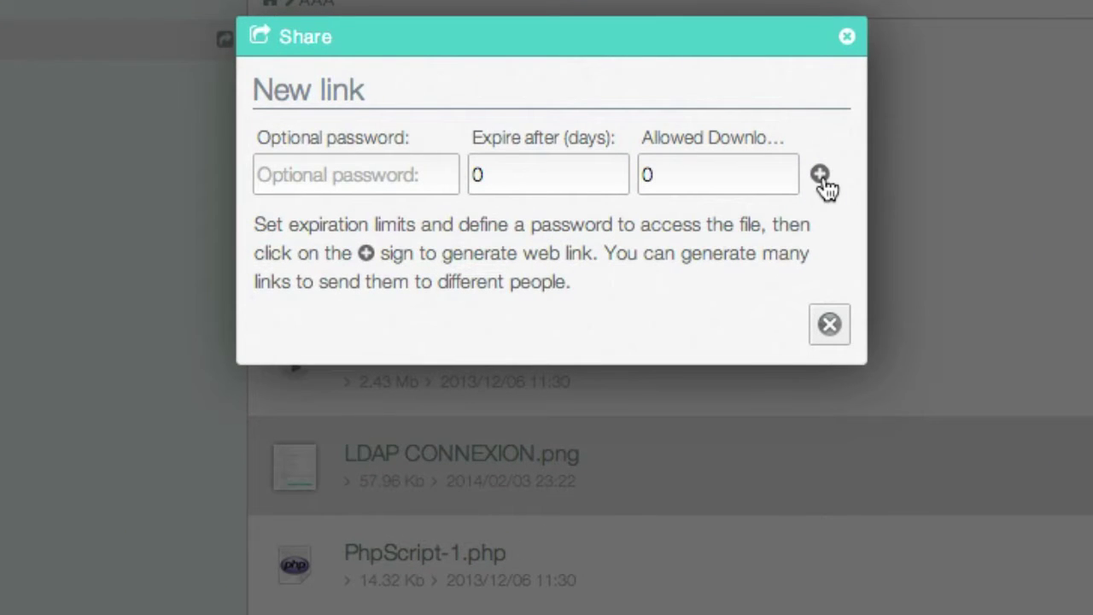
click(821, 176)
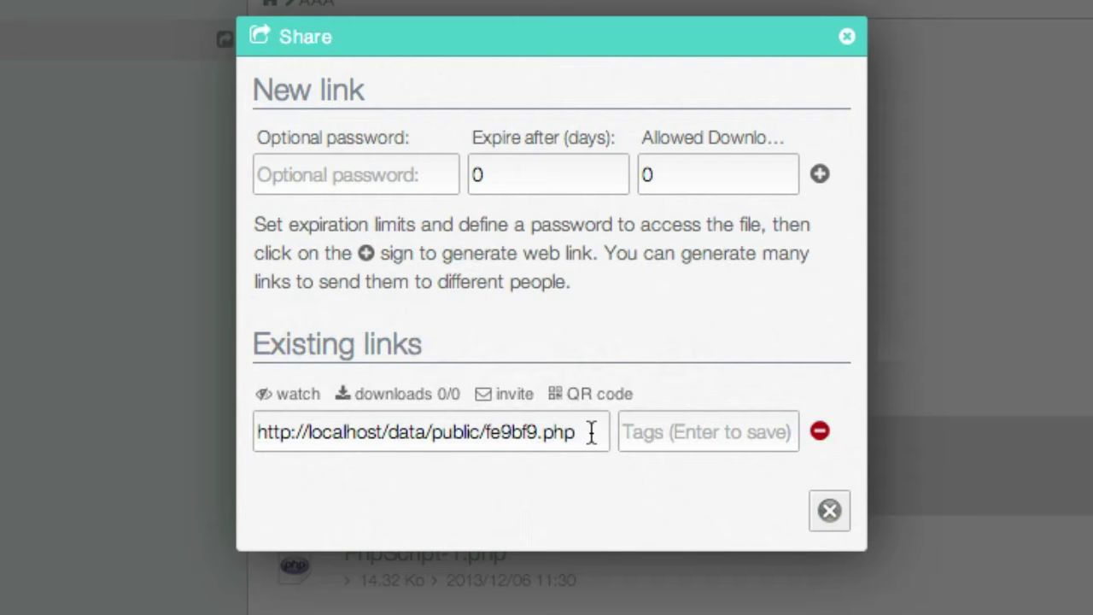
Send an email invitation with the public link to recipient Charles.
click(517, 399)
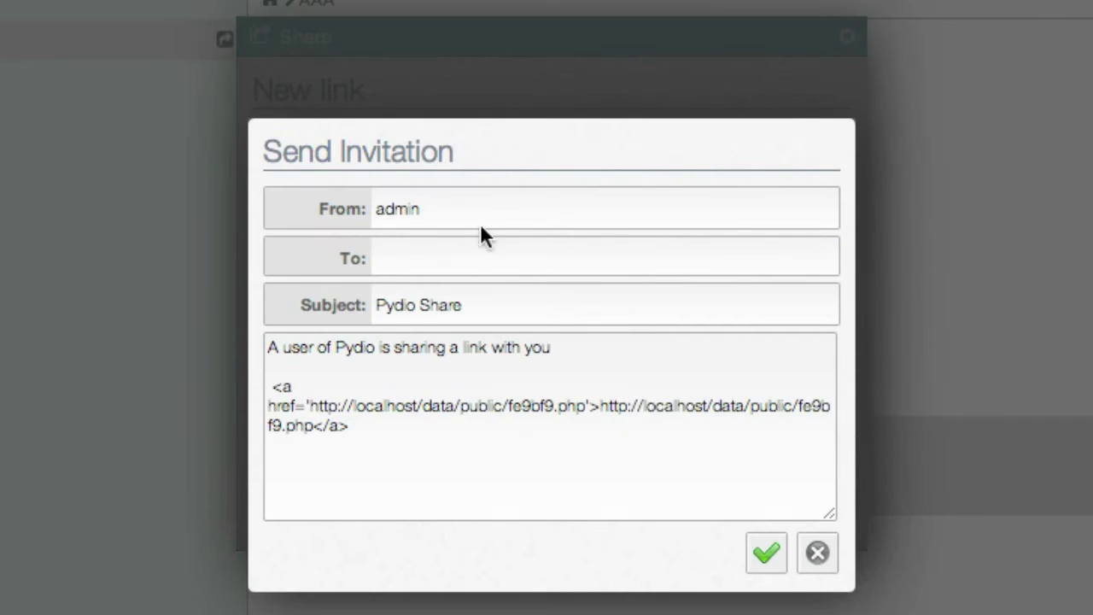
click(434, 256)
text(charle)
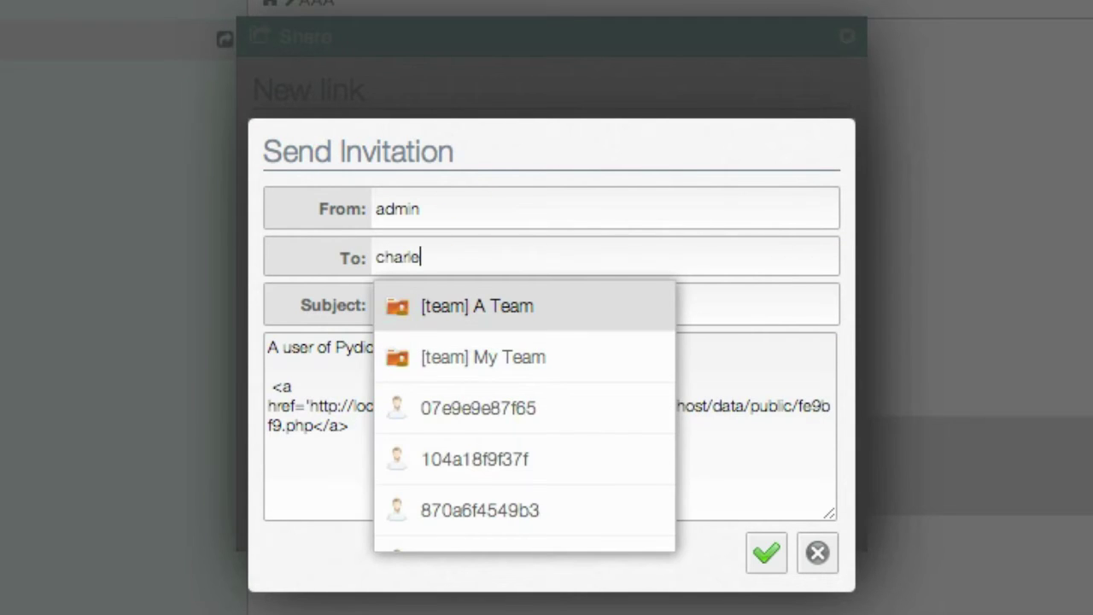
text(s)
click(485, 348)
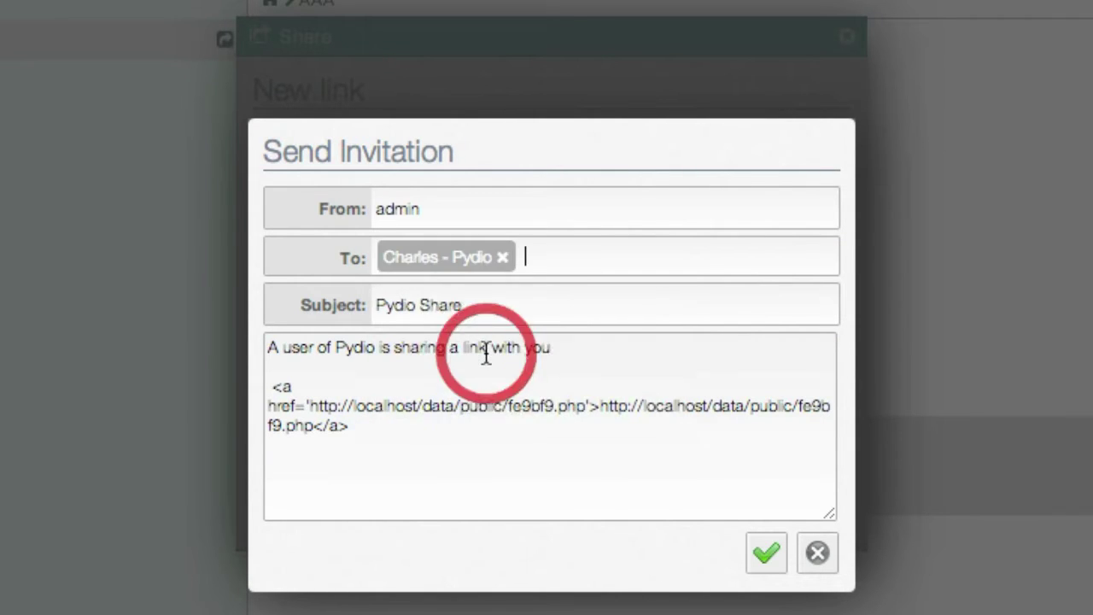
click(765, 553)
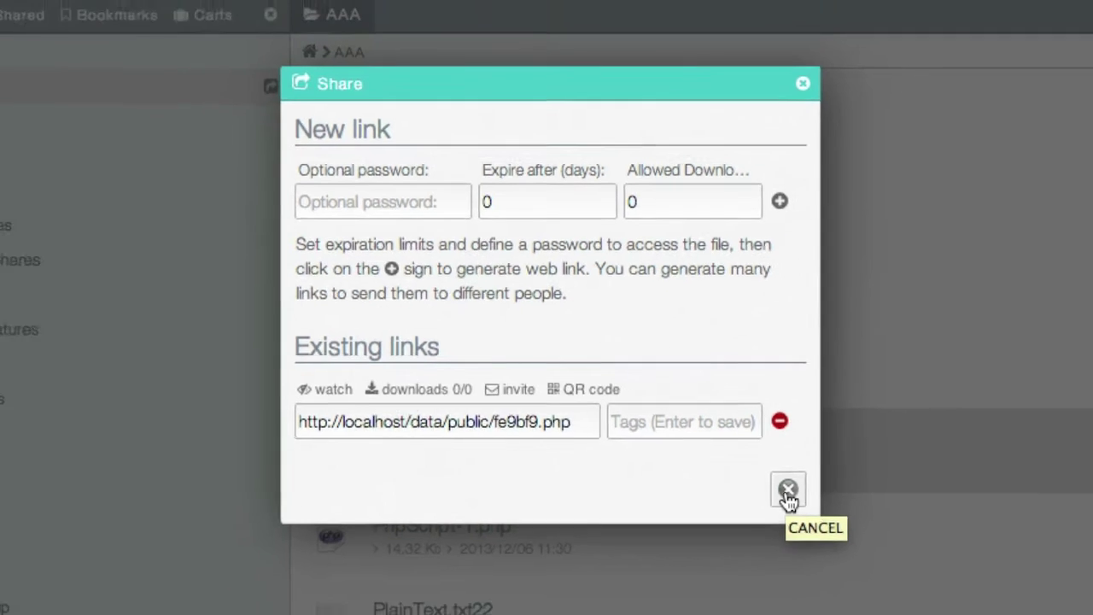
Close the Share dialog and scroll the file's info panel to its Shared element section.
click(830, 512)
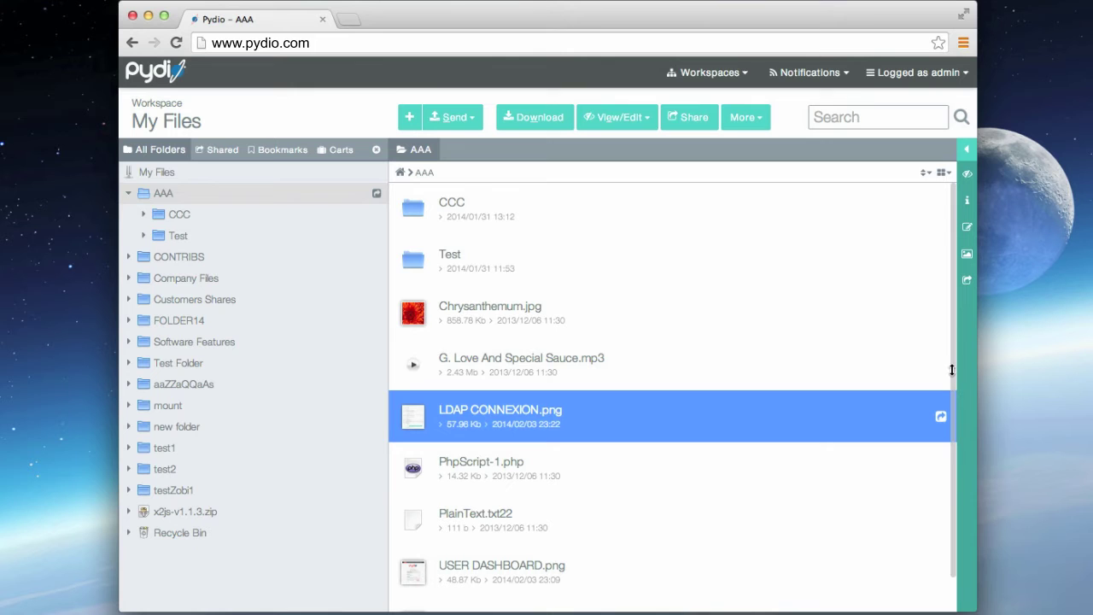
click(967, 148)
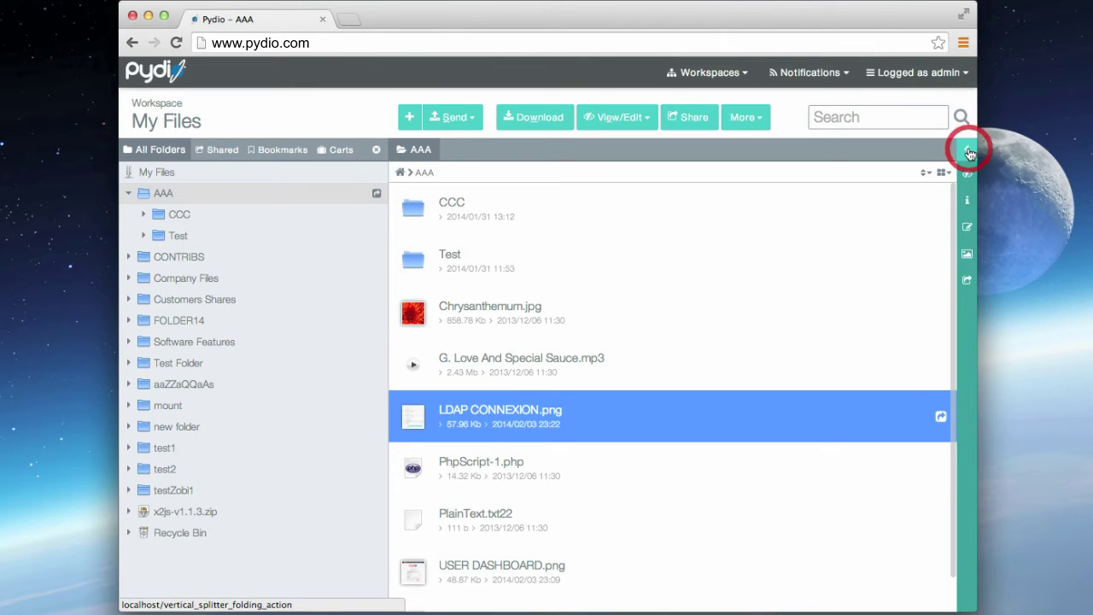
scroll(920, 424, down, 5)
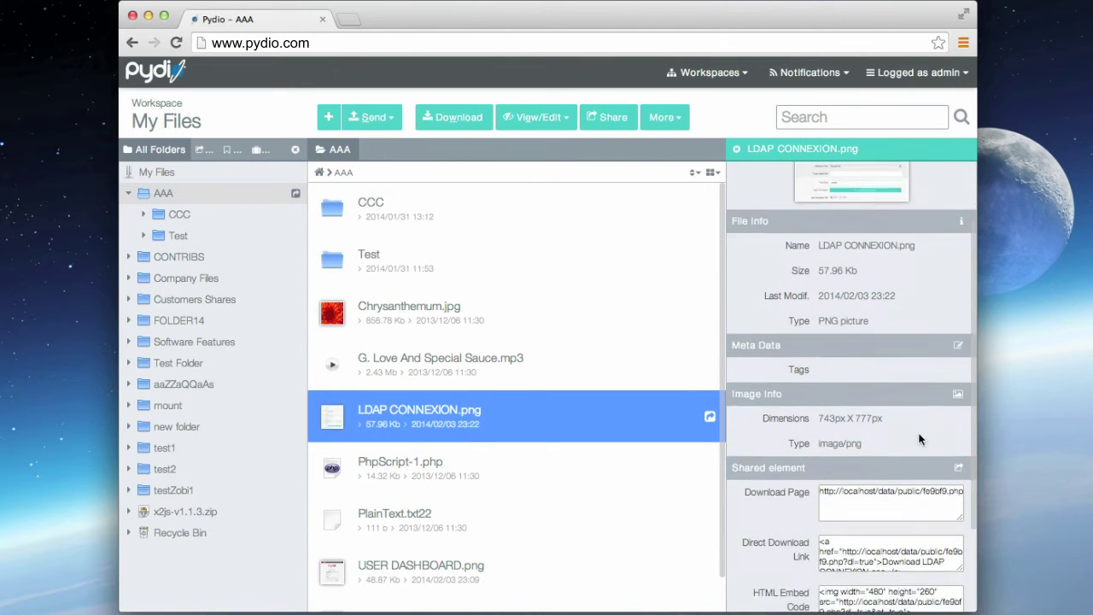
scroll(920, 438, down, 1)
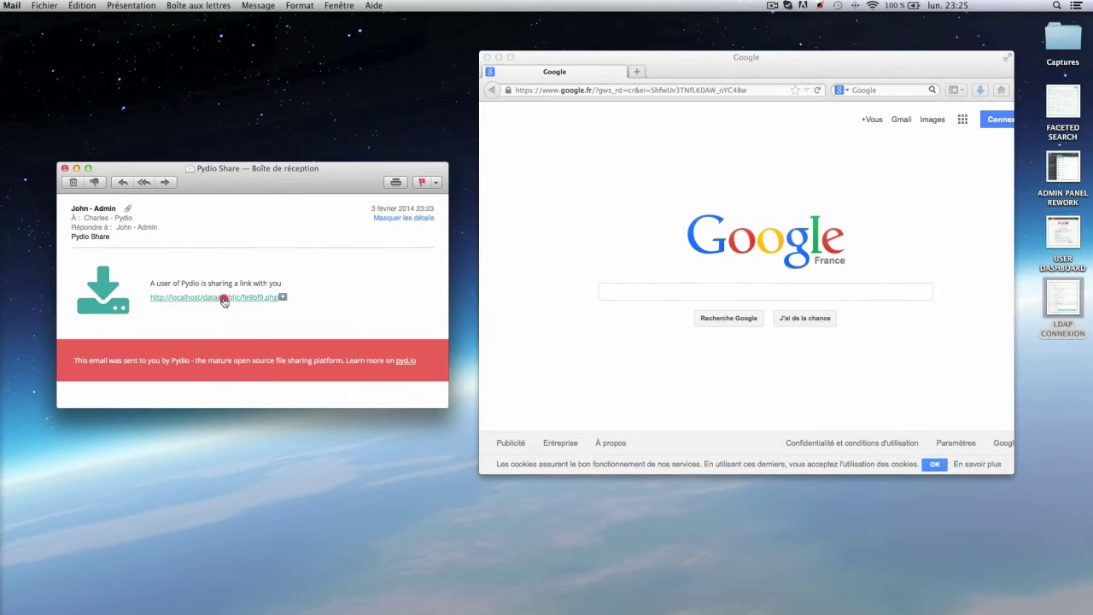
Drag the link from the Pydio Share email onto the browser to load the Public Download page.
drag(229, 304, 579, 220)
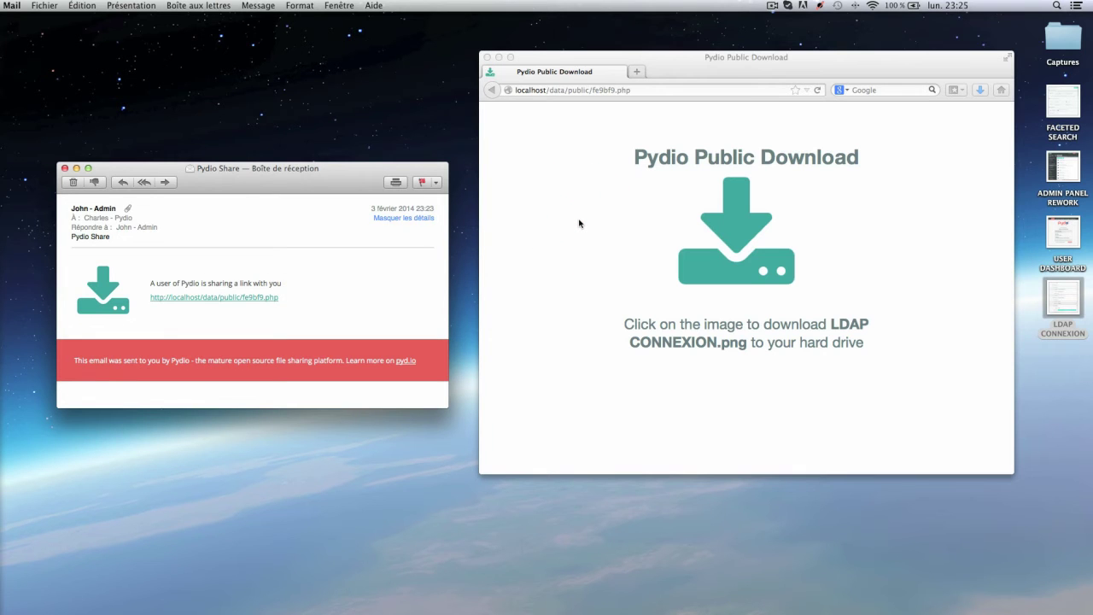
Download LDAP CONNEXION.png from the public page, saving it to disk with 'Enregistrer le fichier'.
click(742, 229)
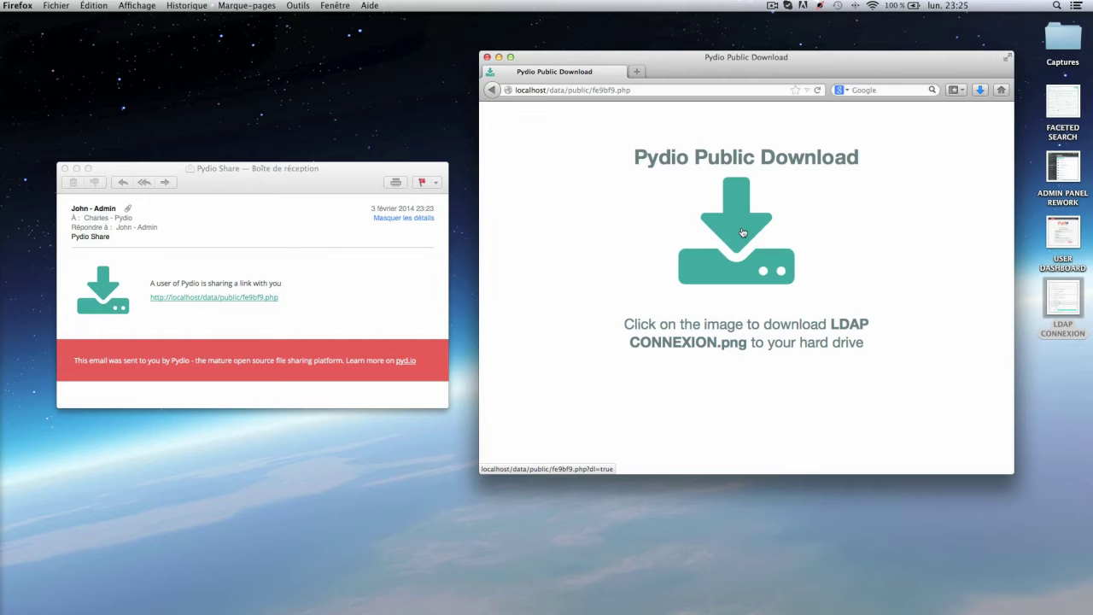
click(743, 232)
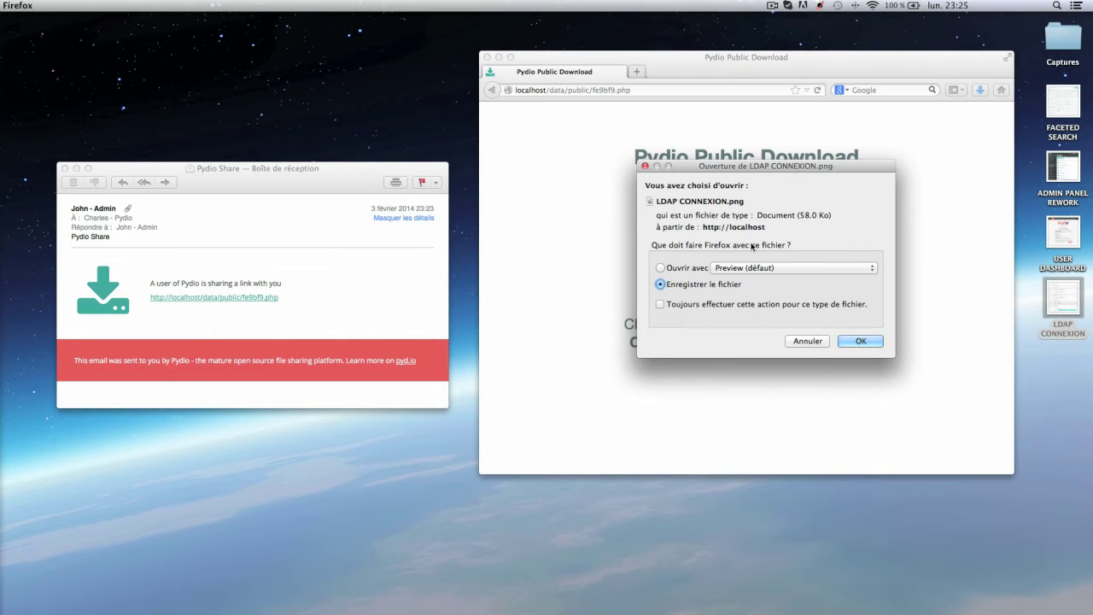
click(869, 341)
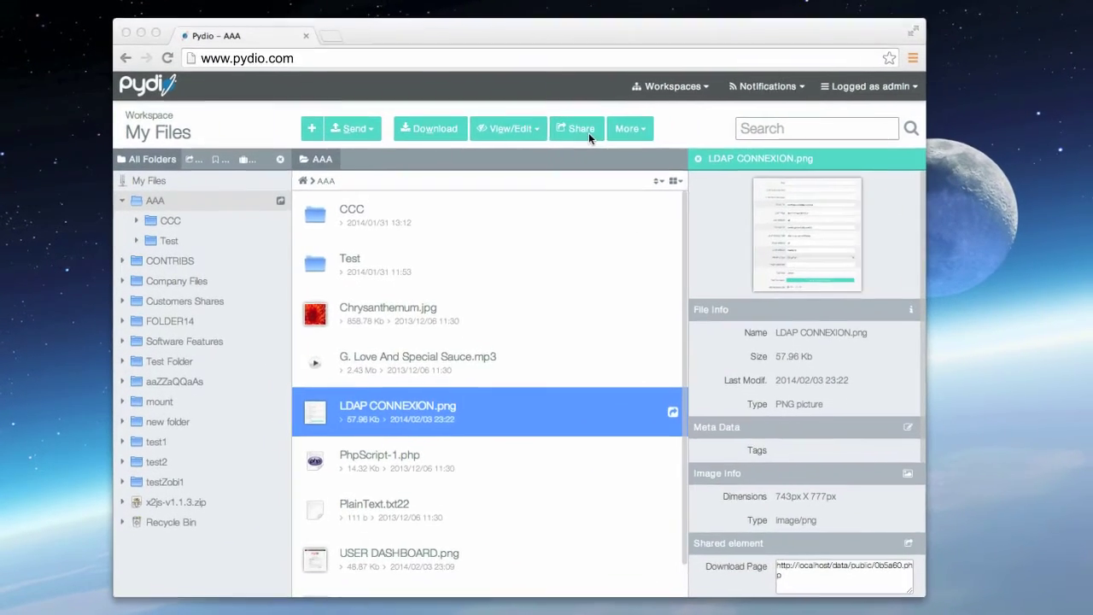
Set the existing share link to 'watch' for downloads and select its full address.
click(483, 162)
click(611, 125)
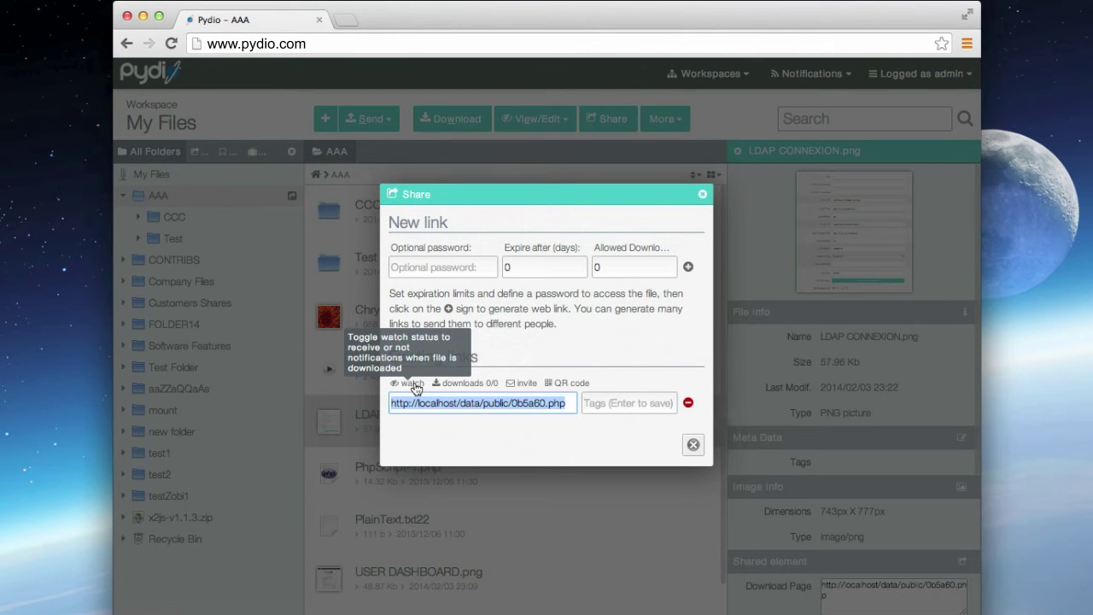
click(415, 384)
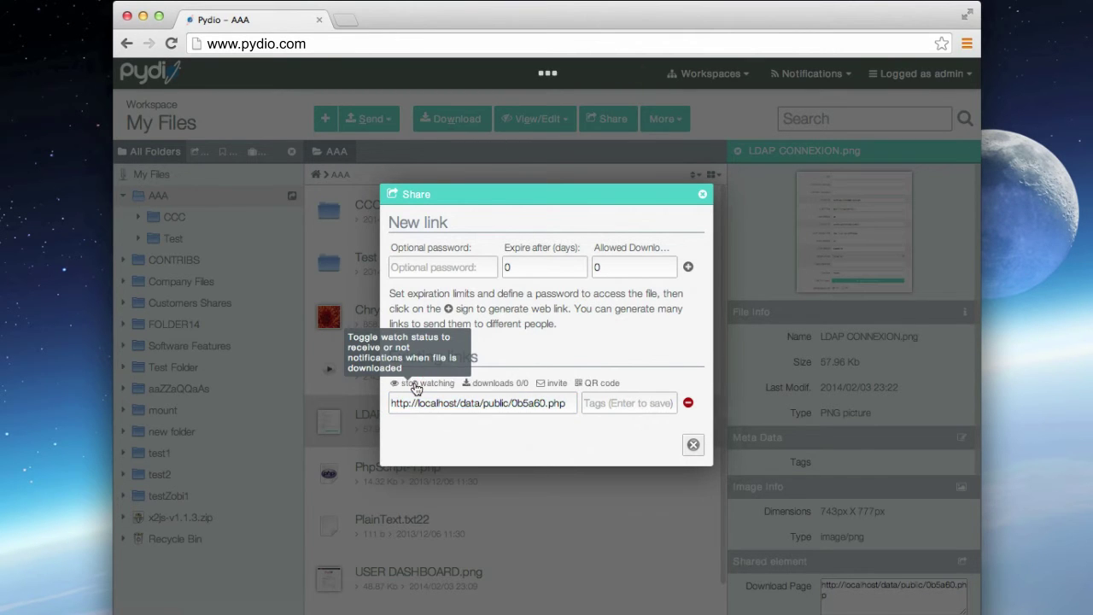
click(484, 402)
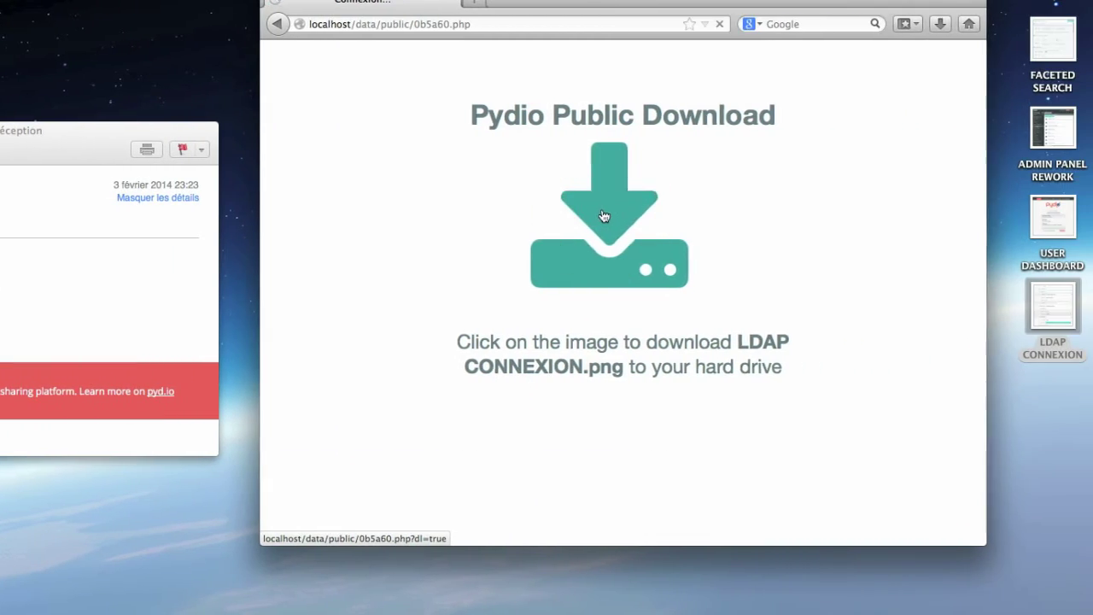
Download LDAP CONNEXION.png from the public link again and save it to disk.
click(606, 214)
click(699, 362)
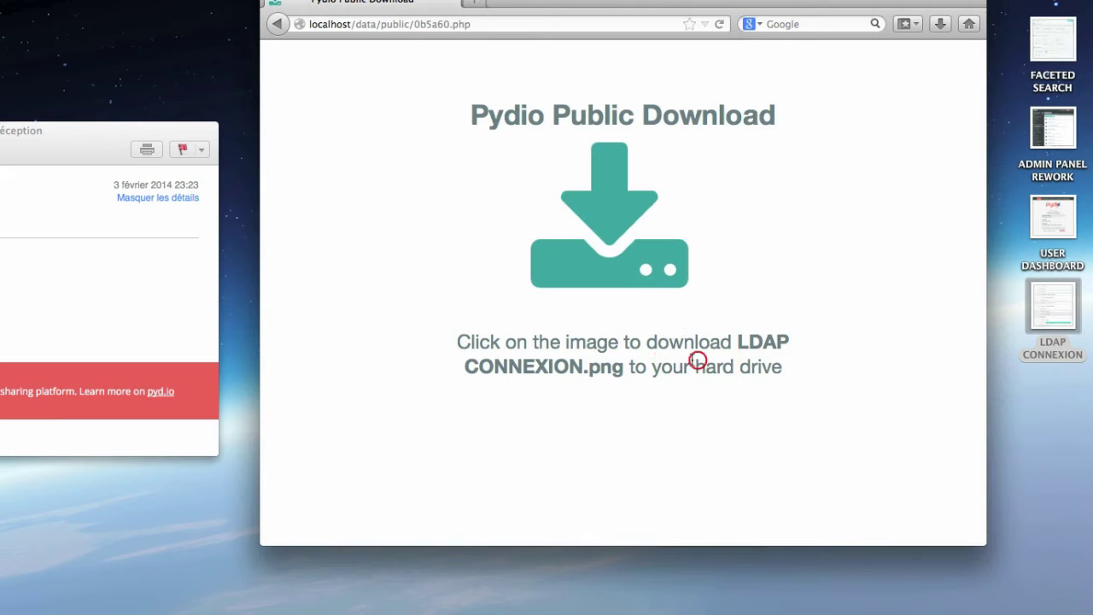
click(619, 235)
click(765, 361)
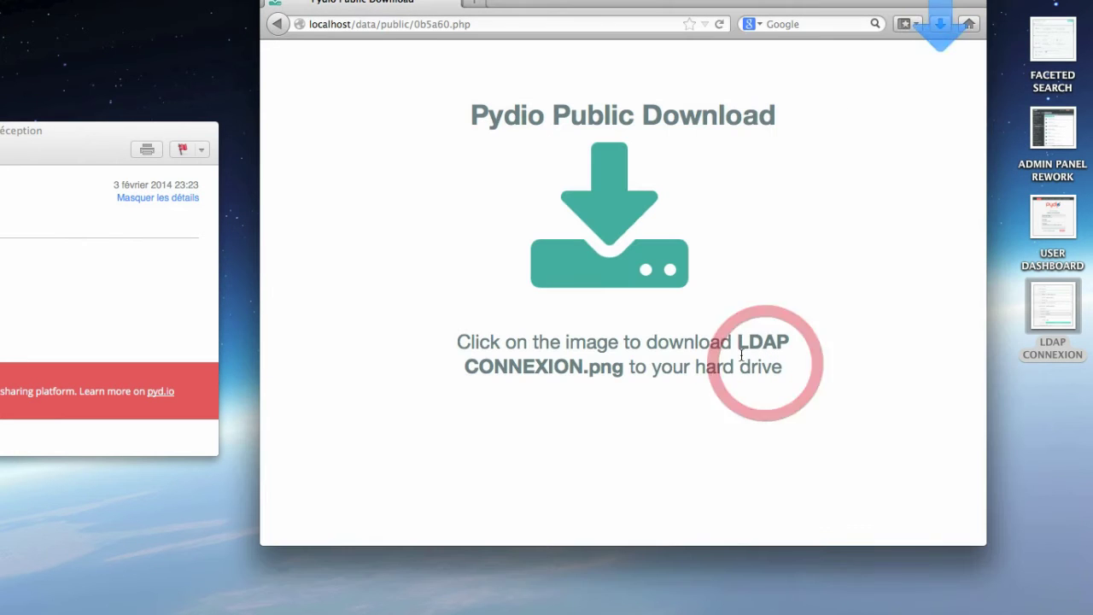
click(615, 231)
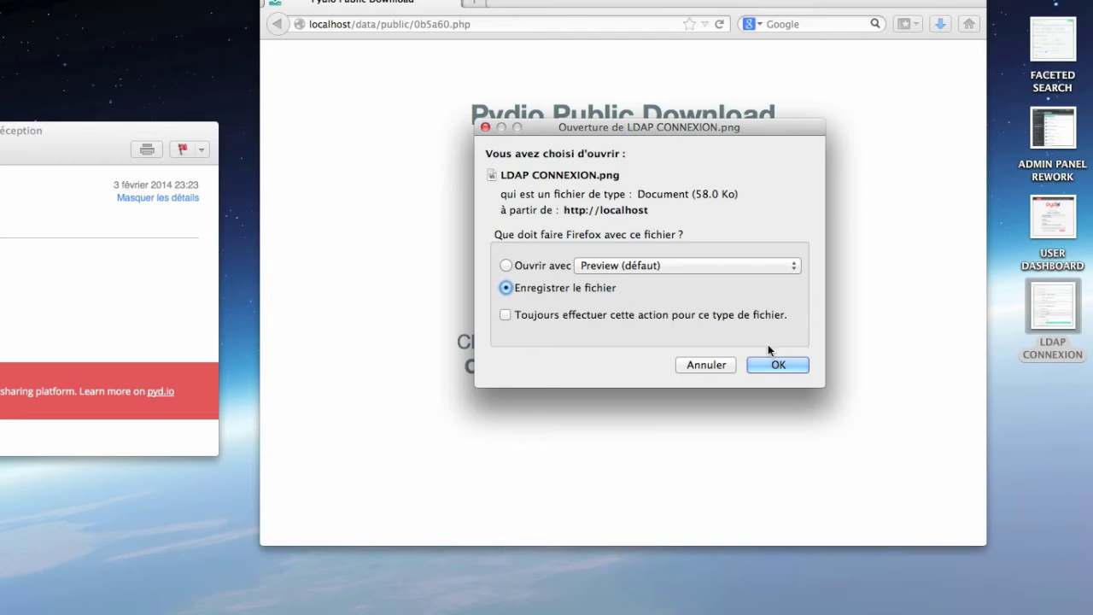
click(775, 365)
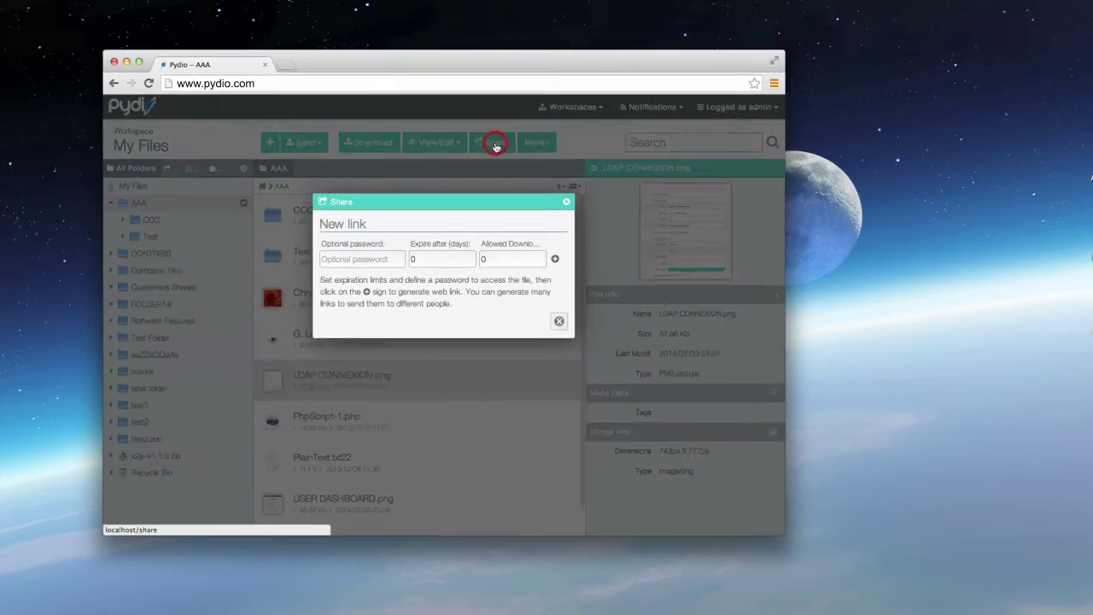
click(427, 195)
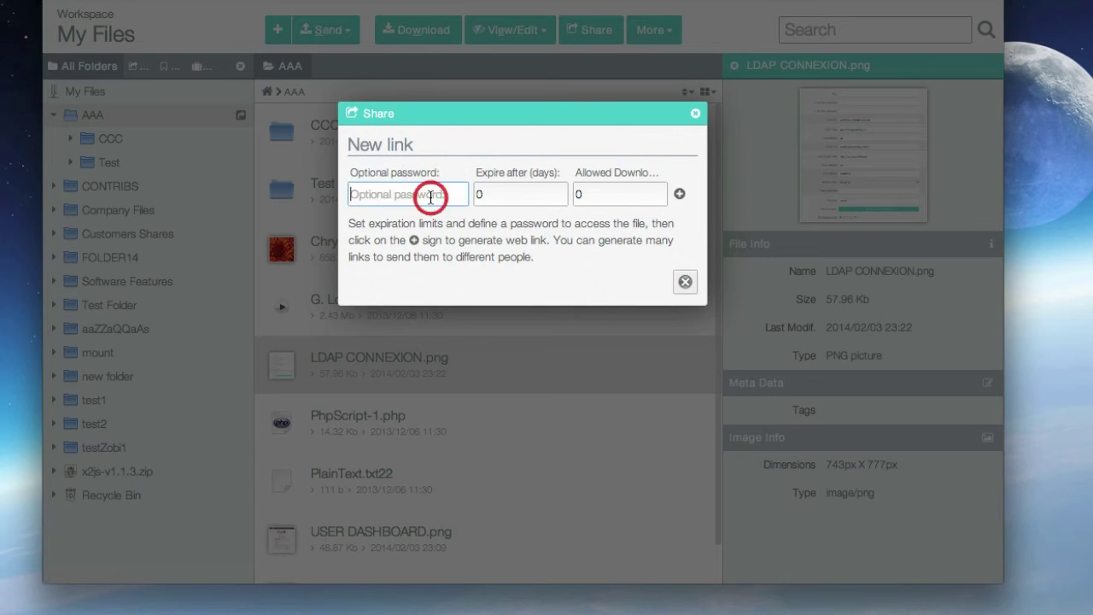
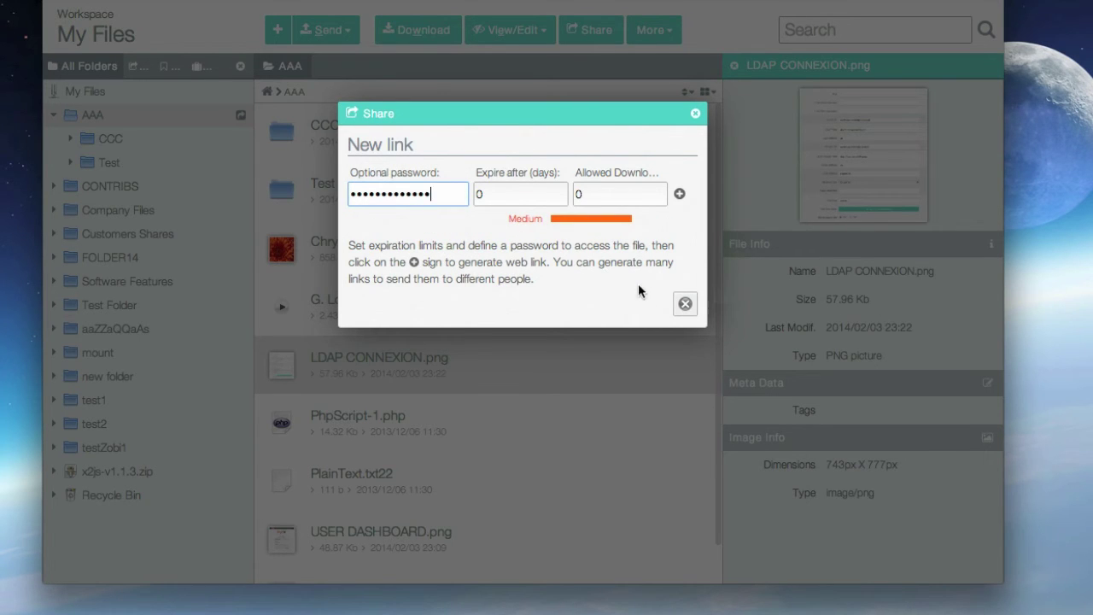
click(679, 195)
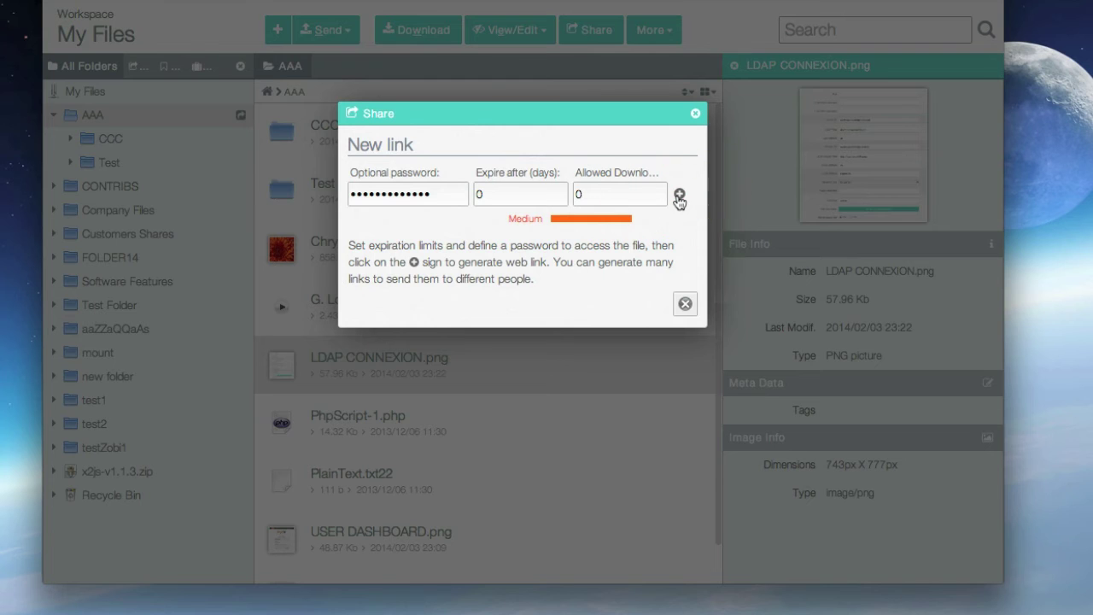
double_click(509, 367)
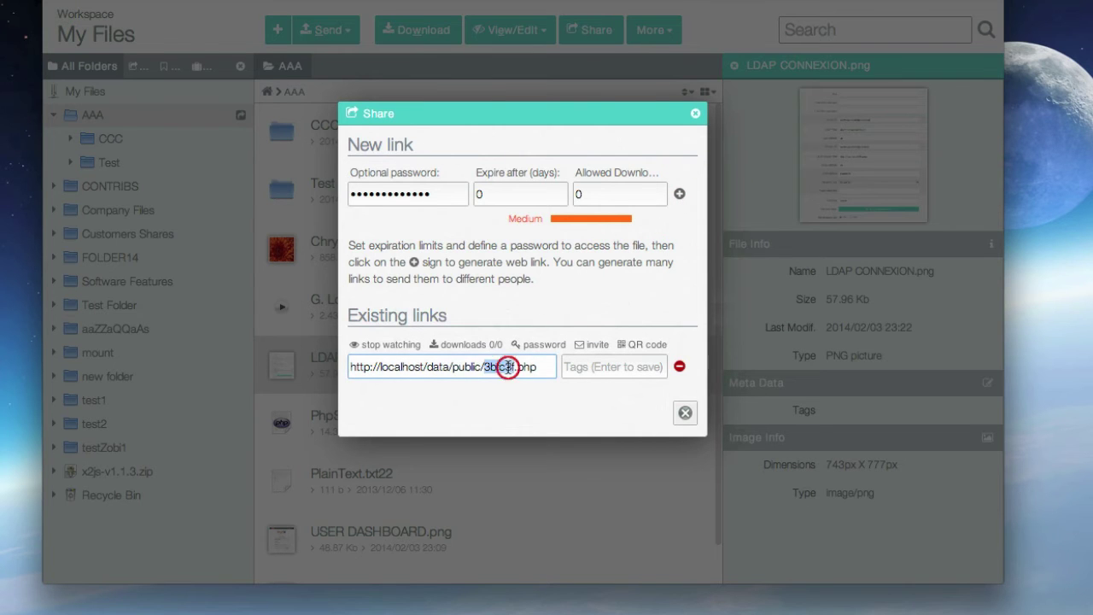
triple_click(508, 367)
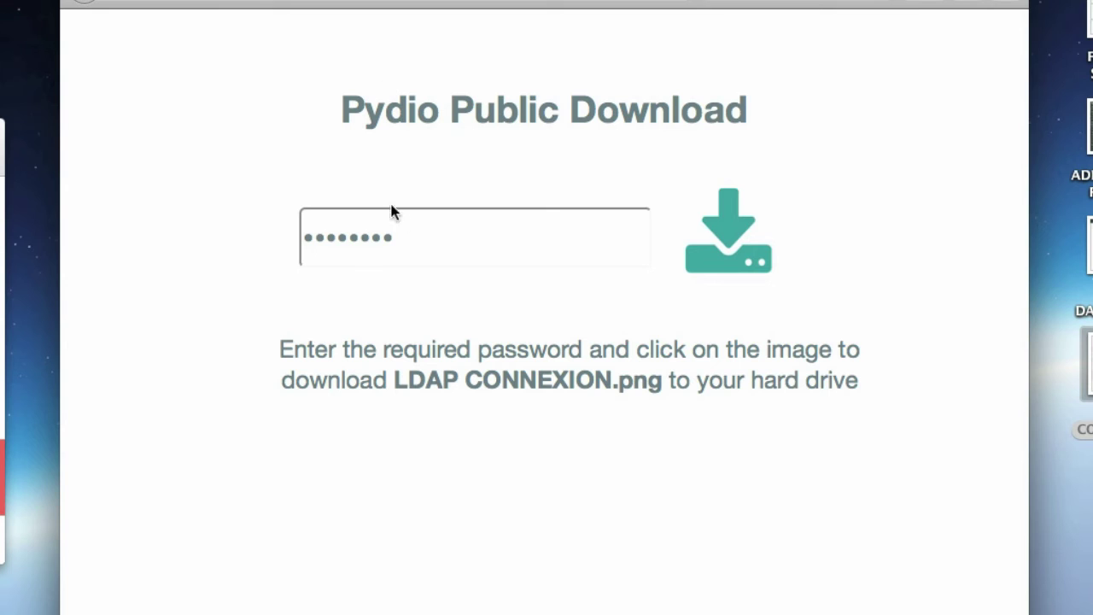
key(super+a)
key(BackSpace)
key(Return)
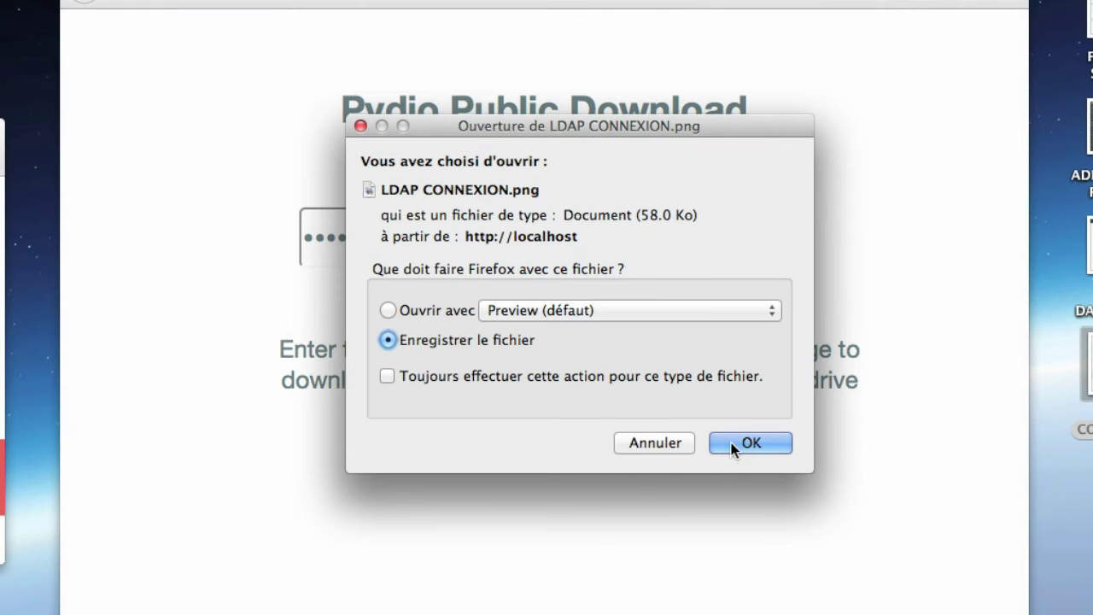
click(731, 442)
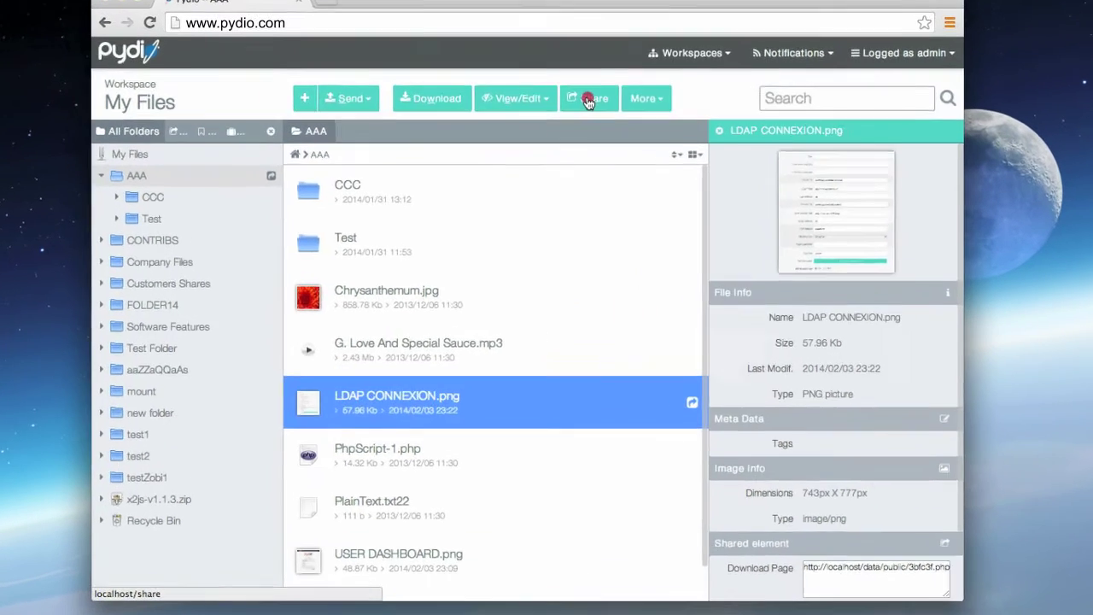
Generate a second, passwordless public link for LDAP CONNEXION.png.
click(476, 162)
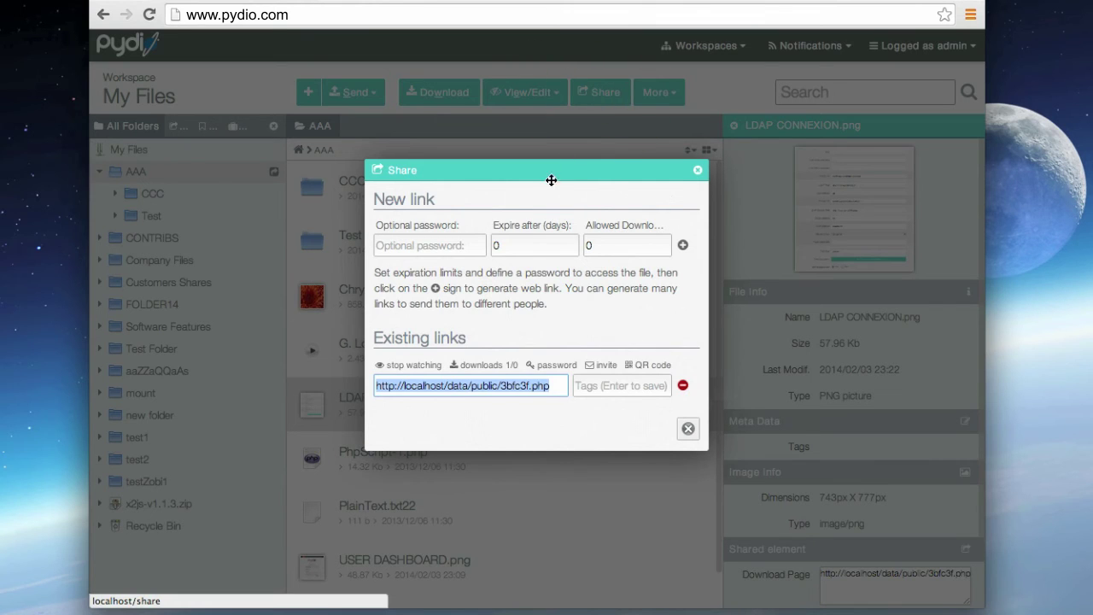
click(683, 246)
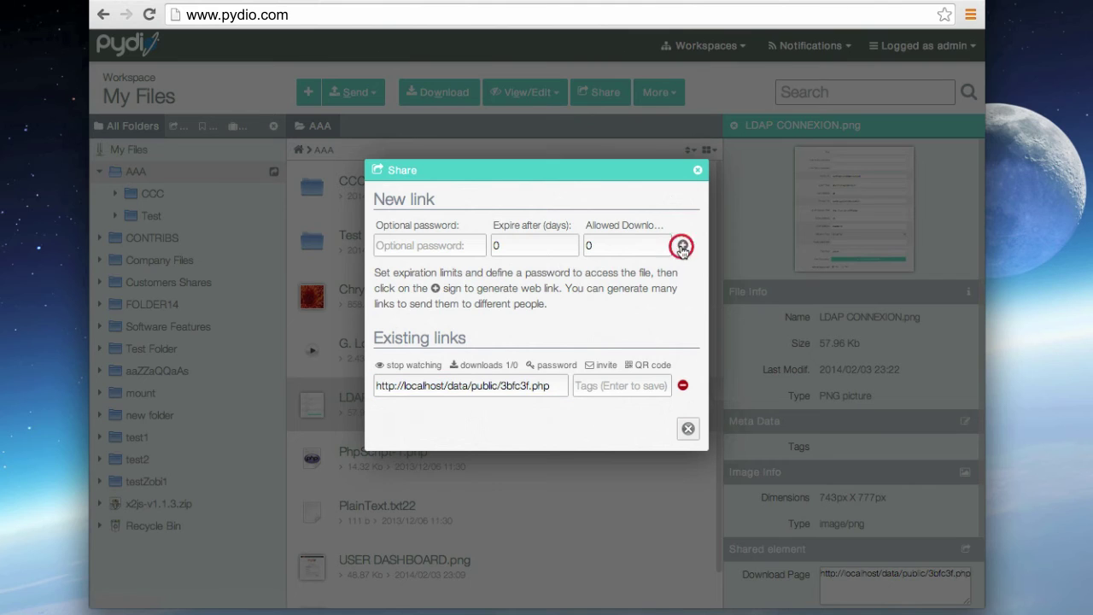
click(602, 435)
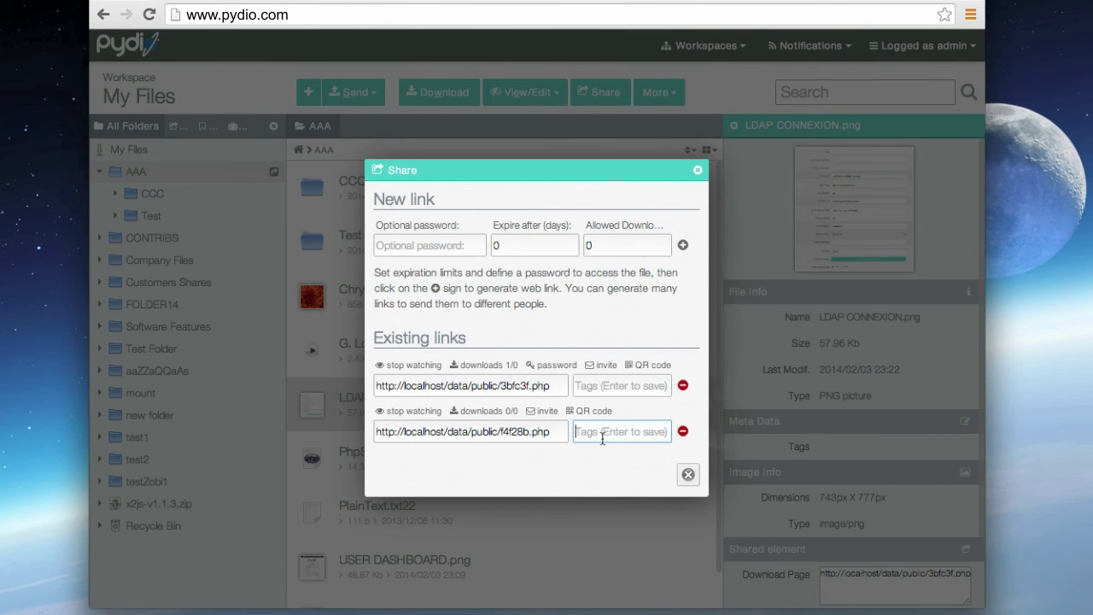
Tag the first link 'Password protected' and the second 'Sent to charles'.
key(shift+Tab)
key(shift+Tab)
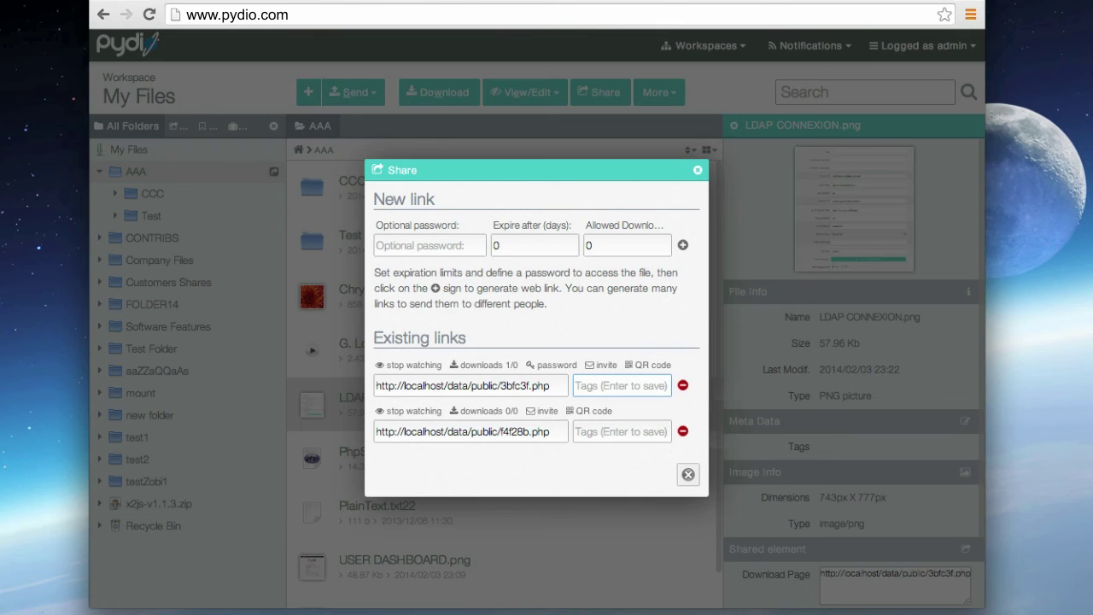
text(Passwor)
key(BackSpace)
text(d protected)
click(592, 432)
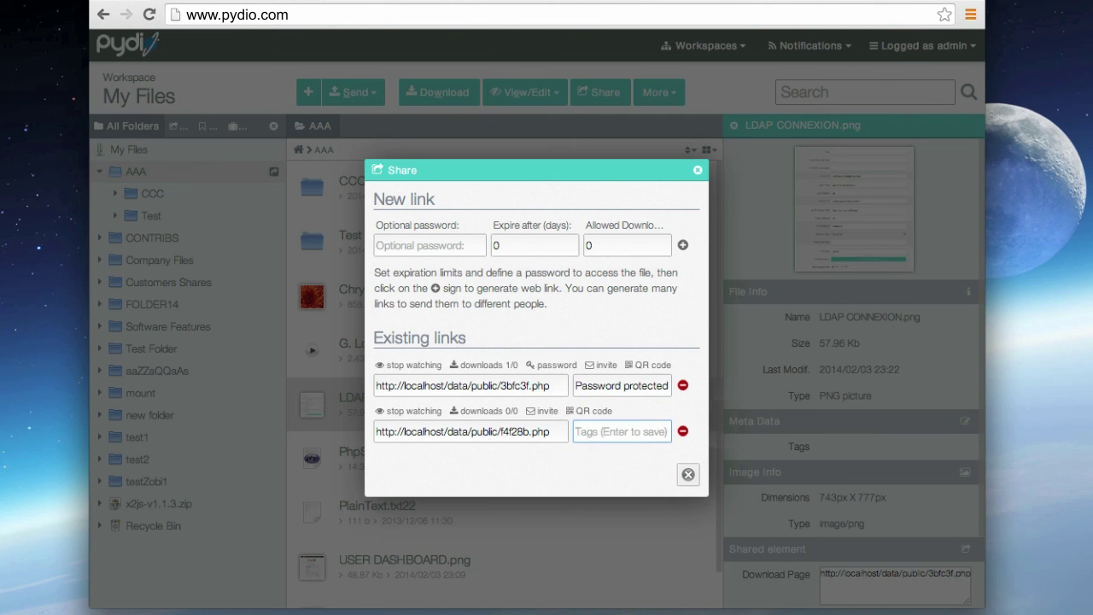
text(Sent to charle)
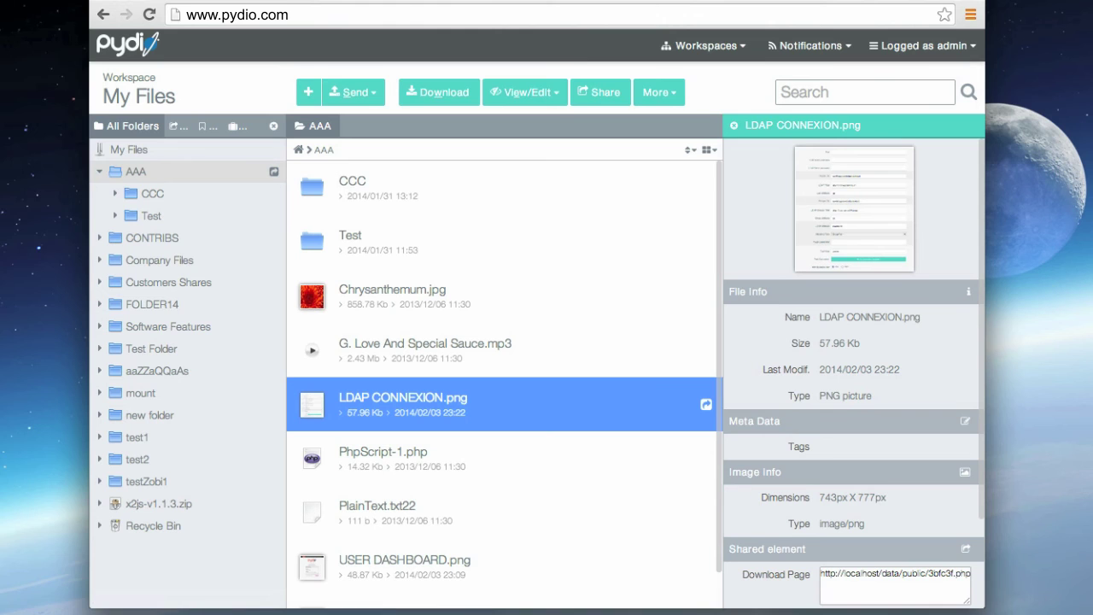
Delete the password-protected link and the 'Sent to charles' link, then close the sharing panel.
click(601, 100)
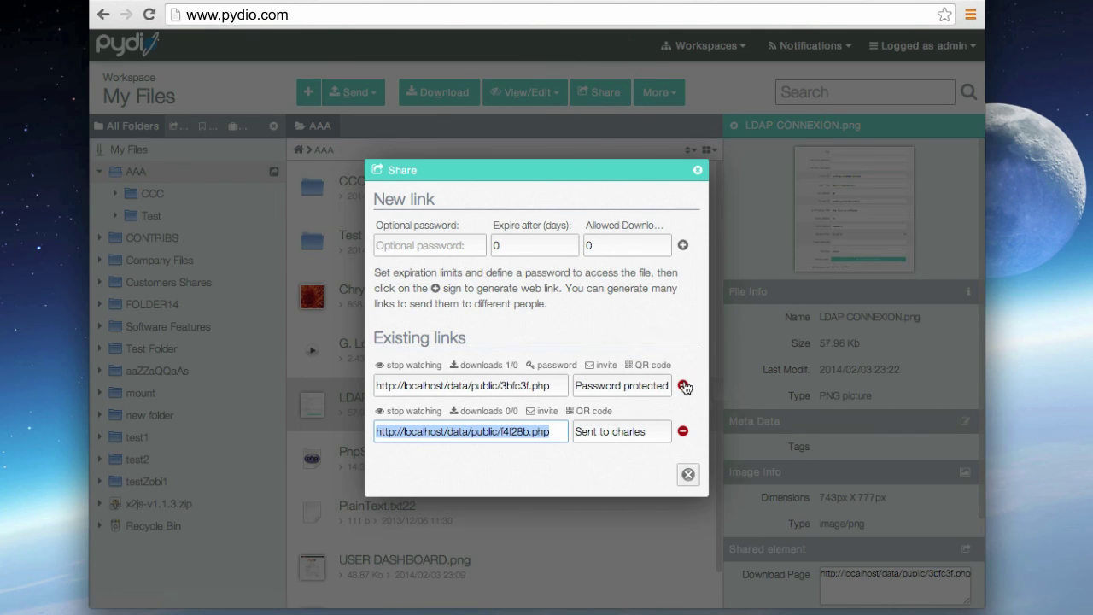
click(684, 385)
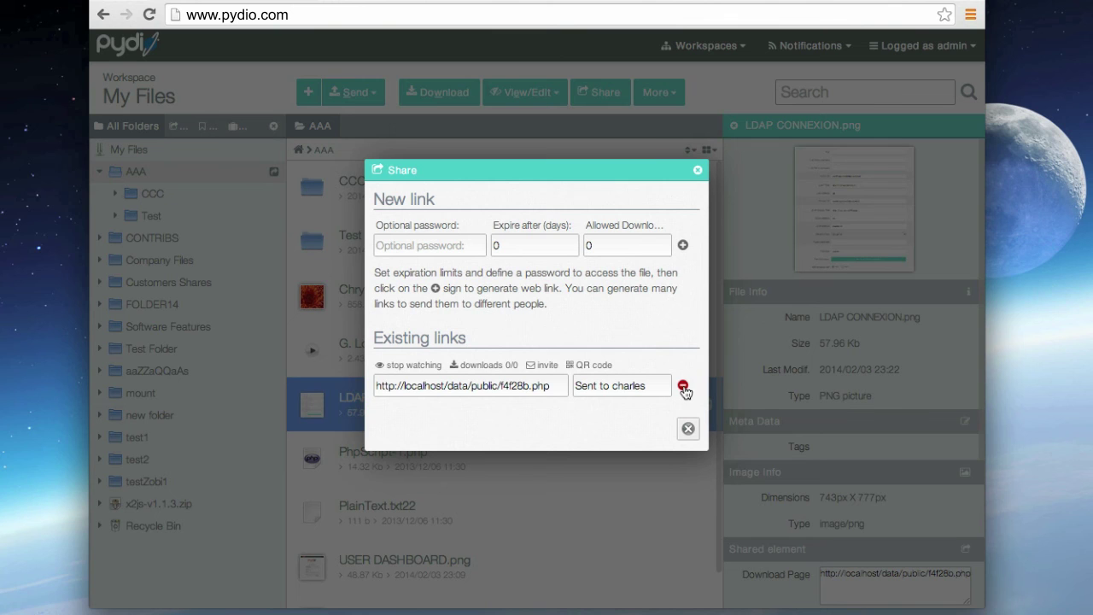
click(684, 386)
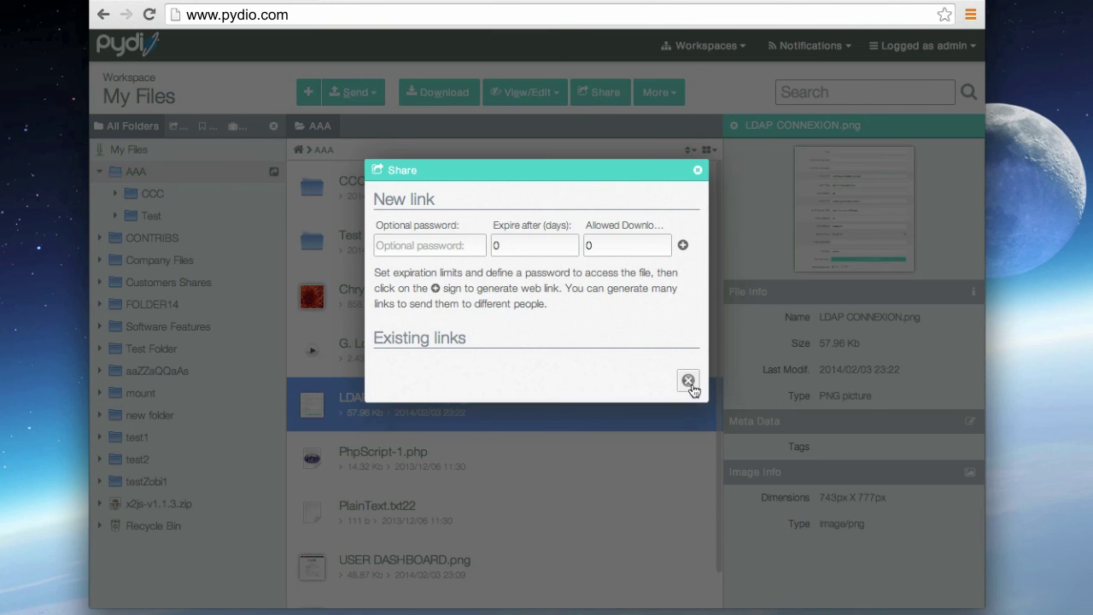
click(688, 381)
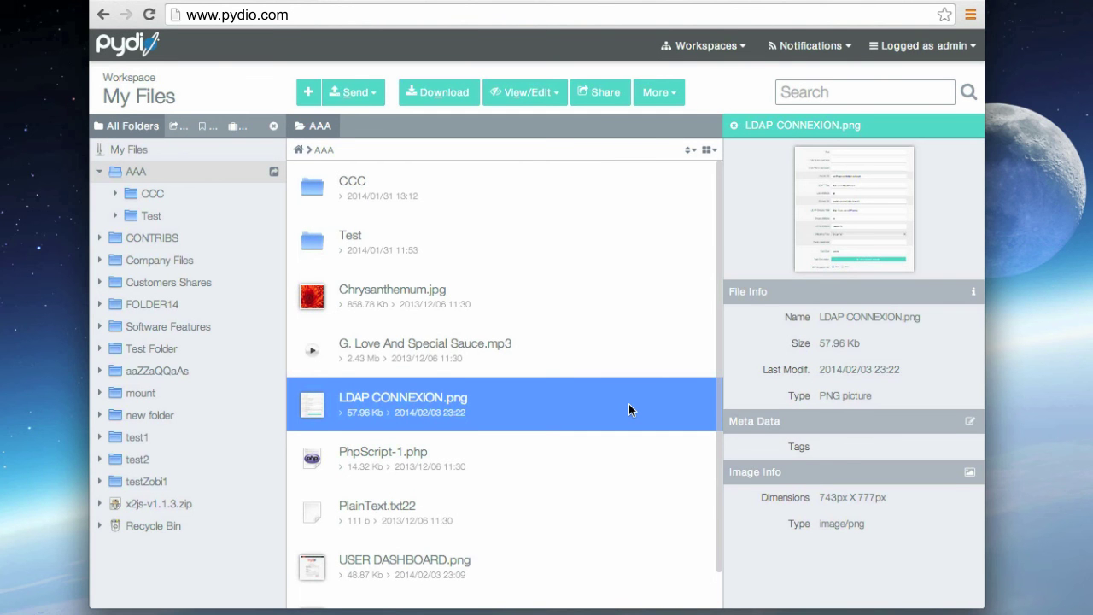
scroll(629, 404, down, 1)
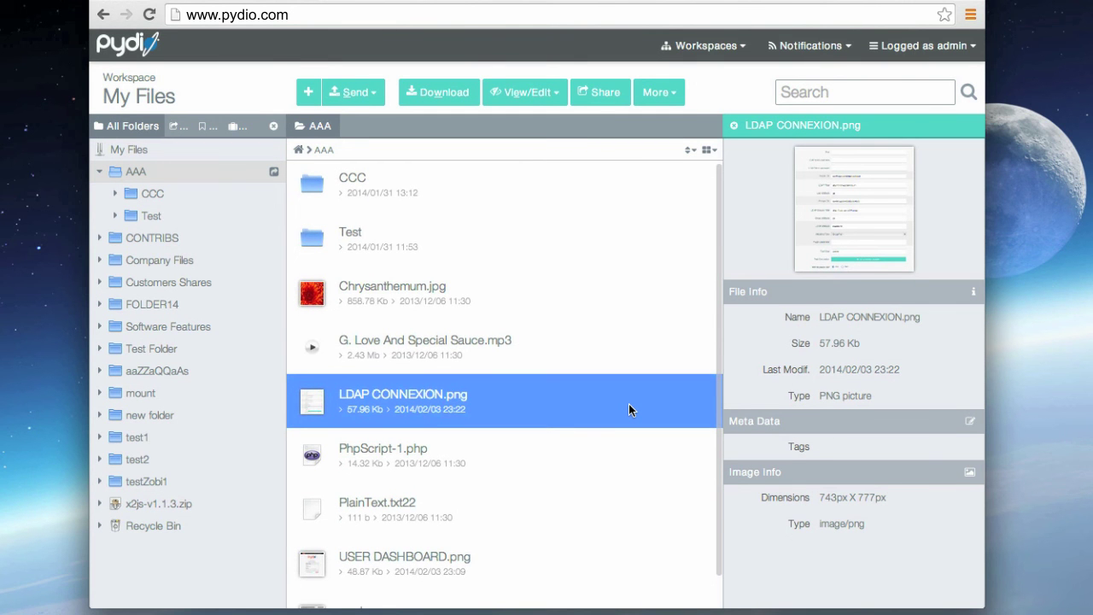